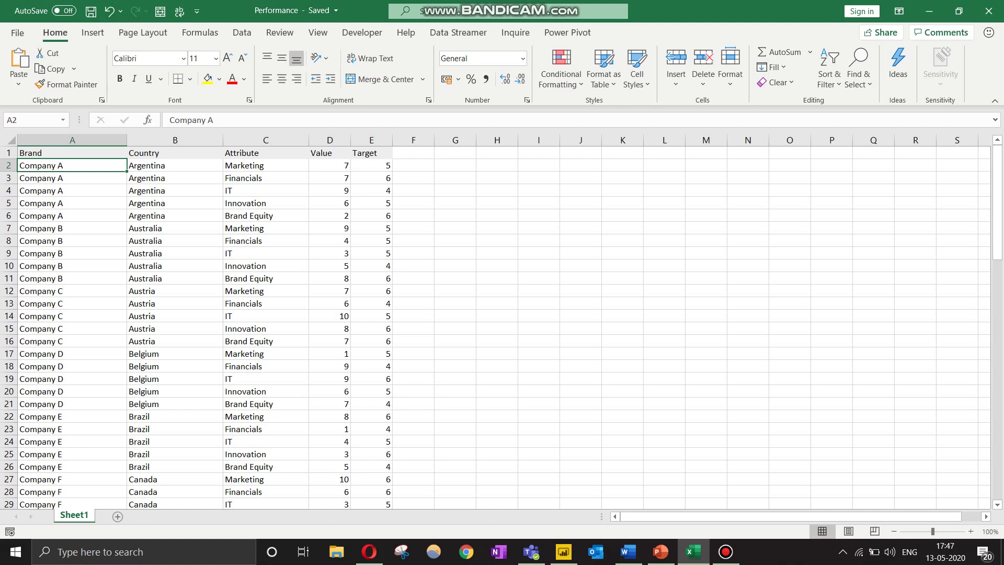
Examine Company A's attributes, values and targets in the Performance workbook
key(Right)
key(Right)
key(shift+Down)
key(shift+Down)
key(shift+Down)
key(shift+Down)
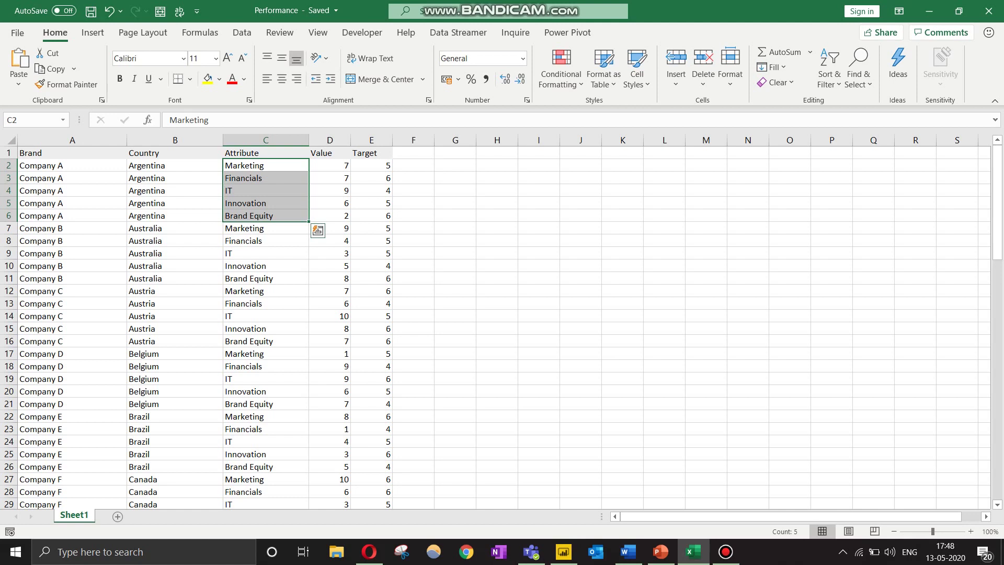
key(Right)
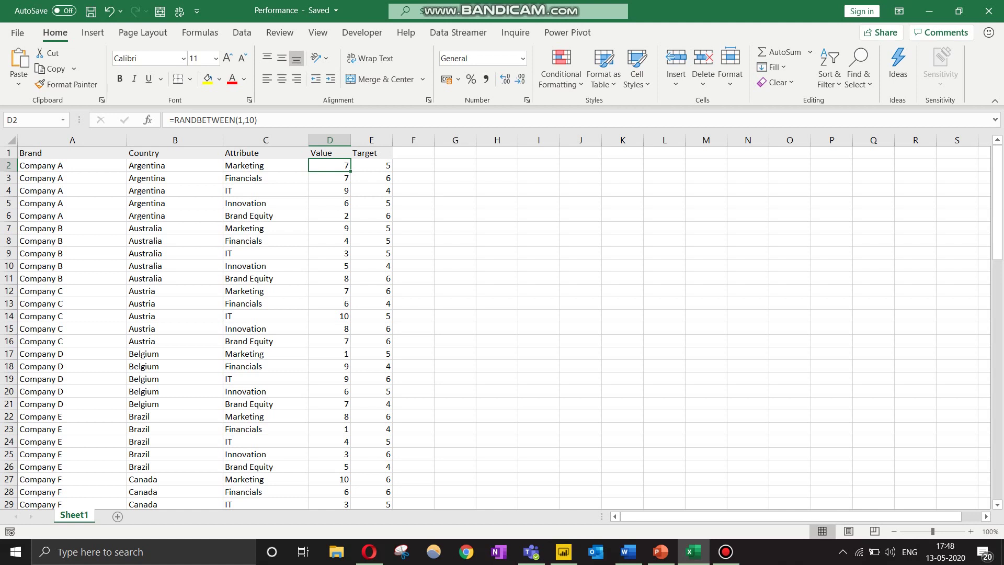
key(Right)
key(shift+Down)
key(shift+Down)
key(shift+Down)
key(shift+Down)
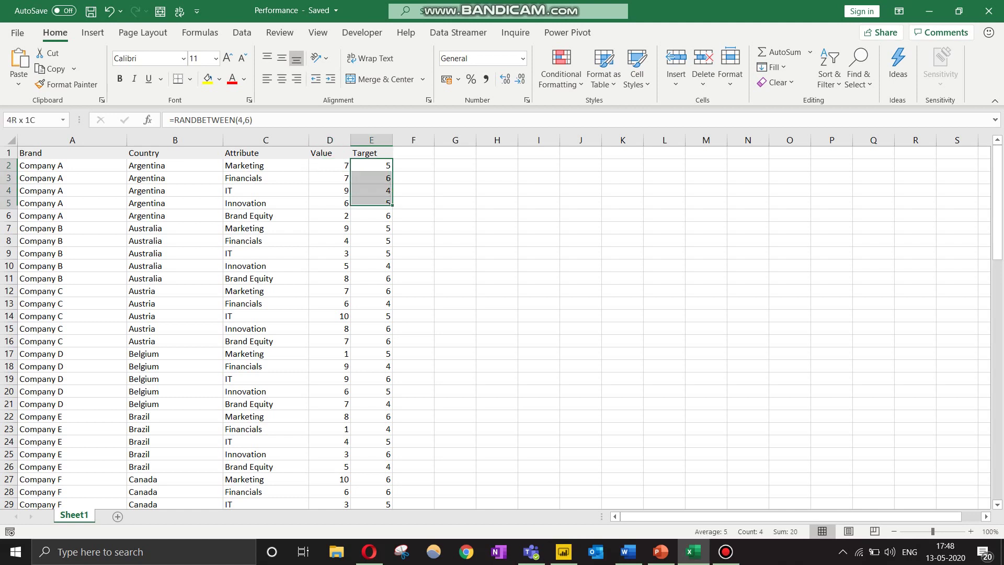
Switch to Power BI Desktop and load Sheet1 from the Performance.xlsx workbook
key(alt+Tab)
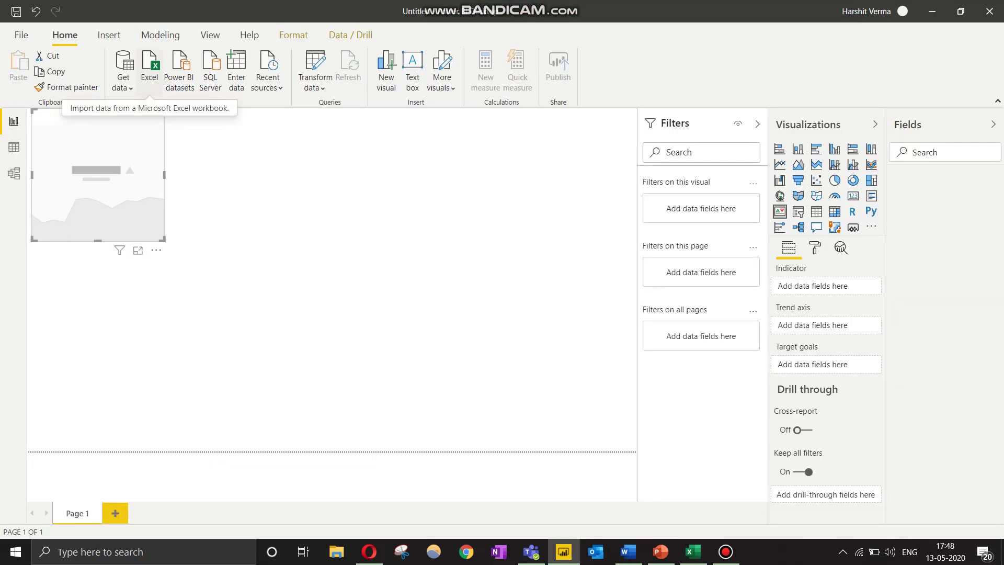
click(150, 71)
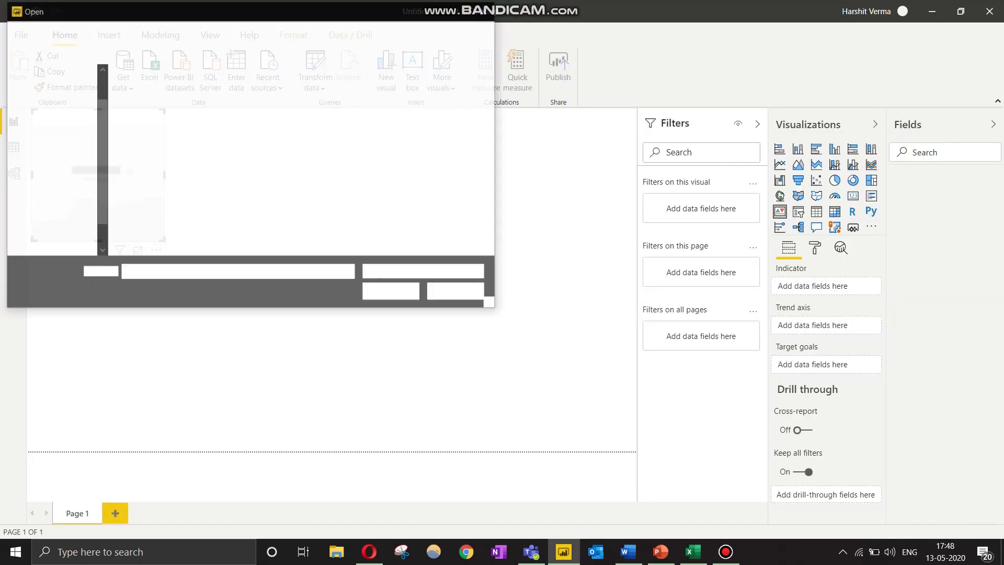
click(153, 183)
double_click(153, 183)
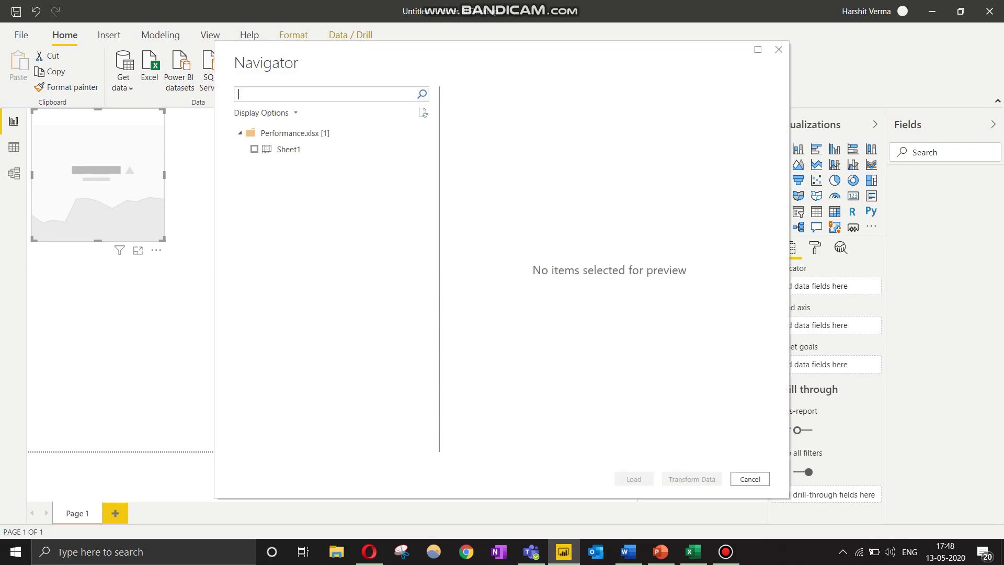
click(254, 149)
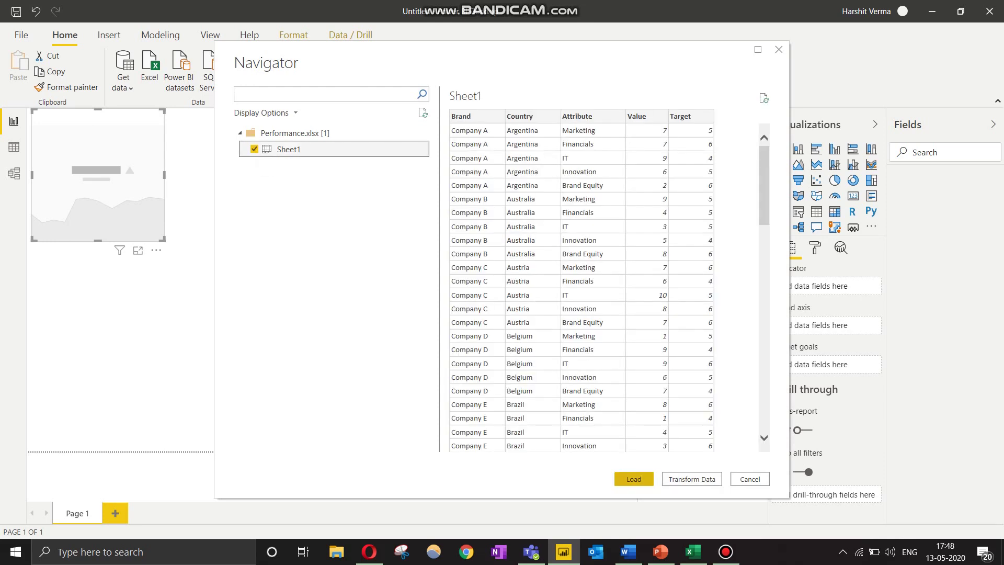
click(633, 478)
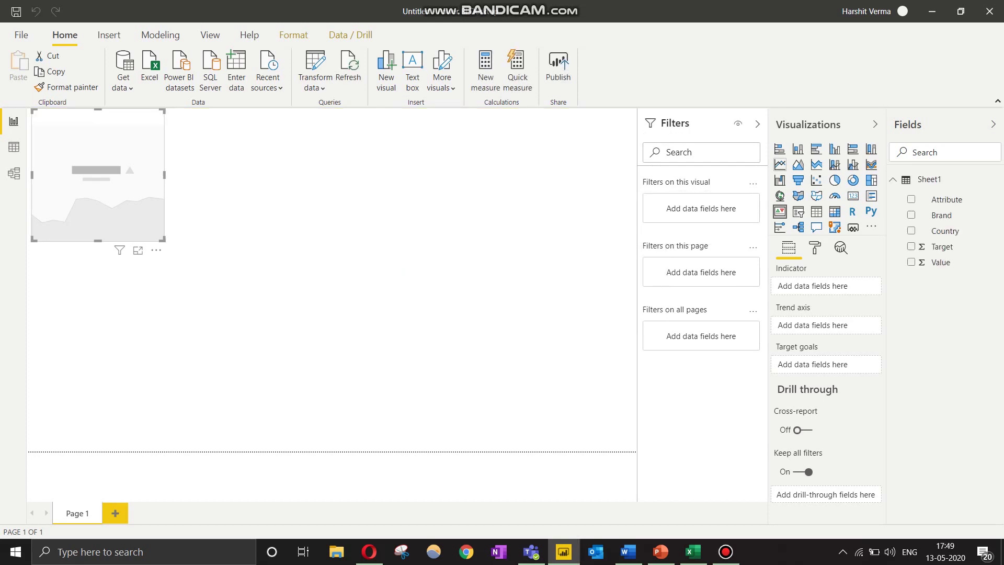
Search AppSource for "radar" and import the certified Radar Chart custom visual into the report
click(871, 227)
click(916, 243)
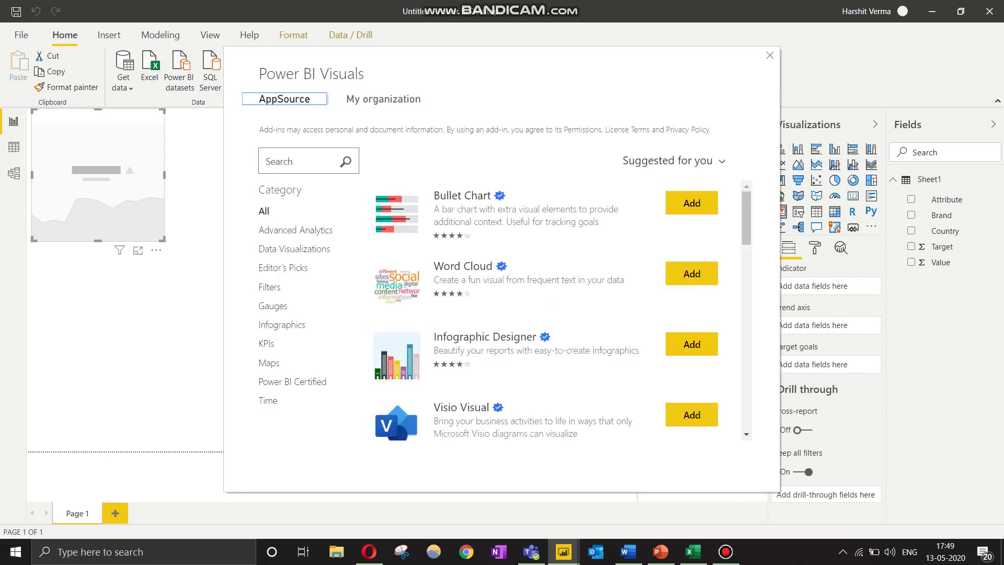
click(292, 161)
text(radar)
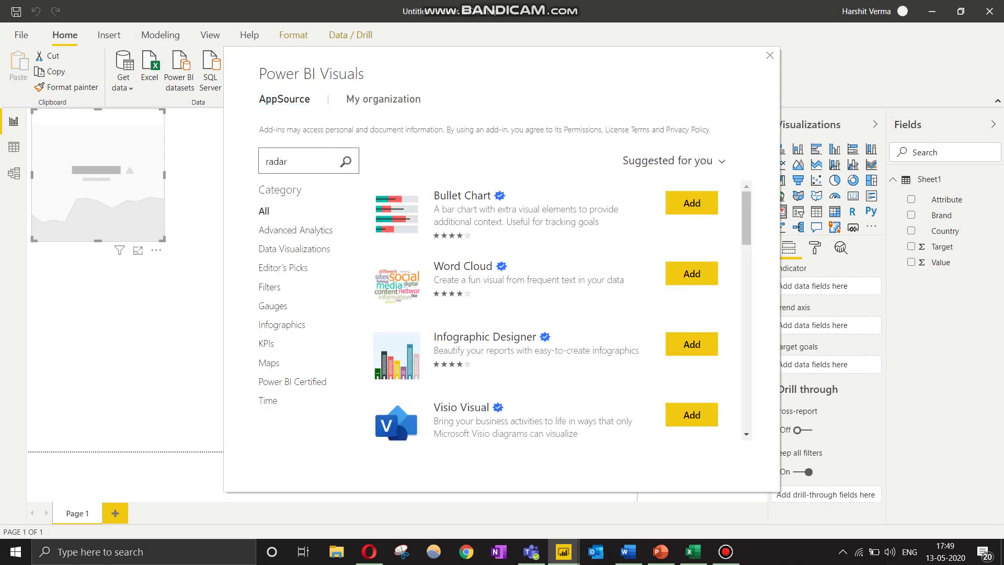
key(Return)
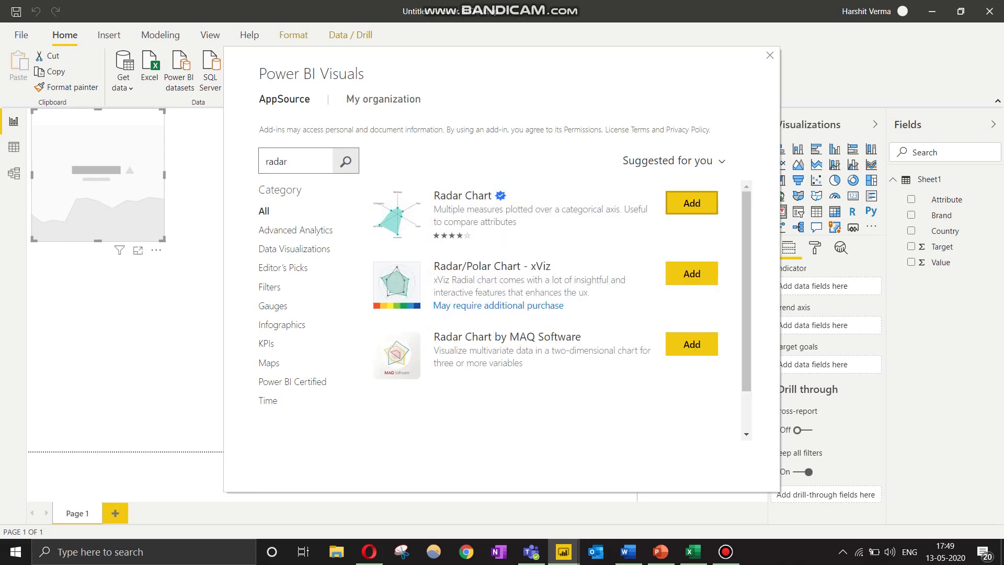
click(692, 203)
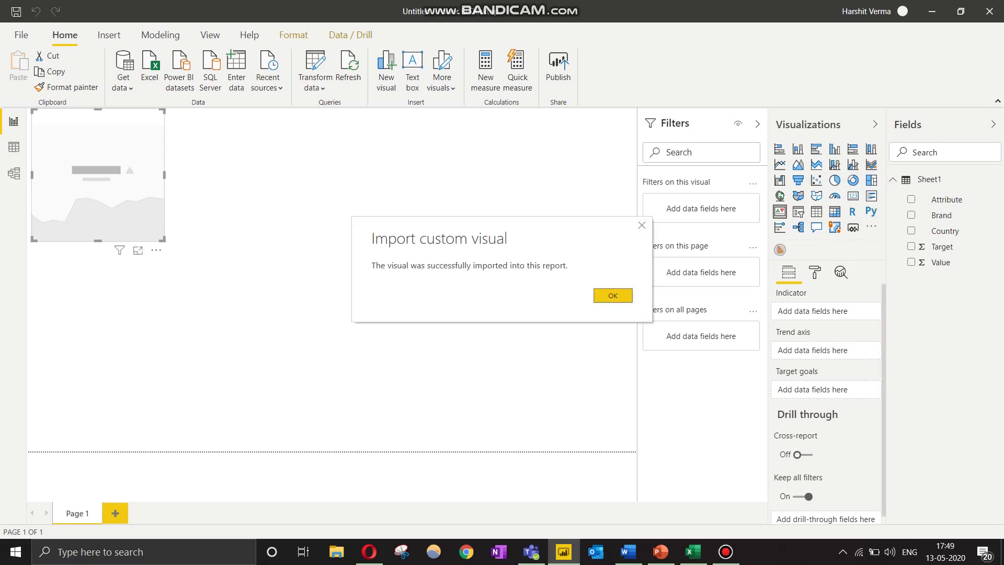
click(612, 295)
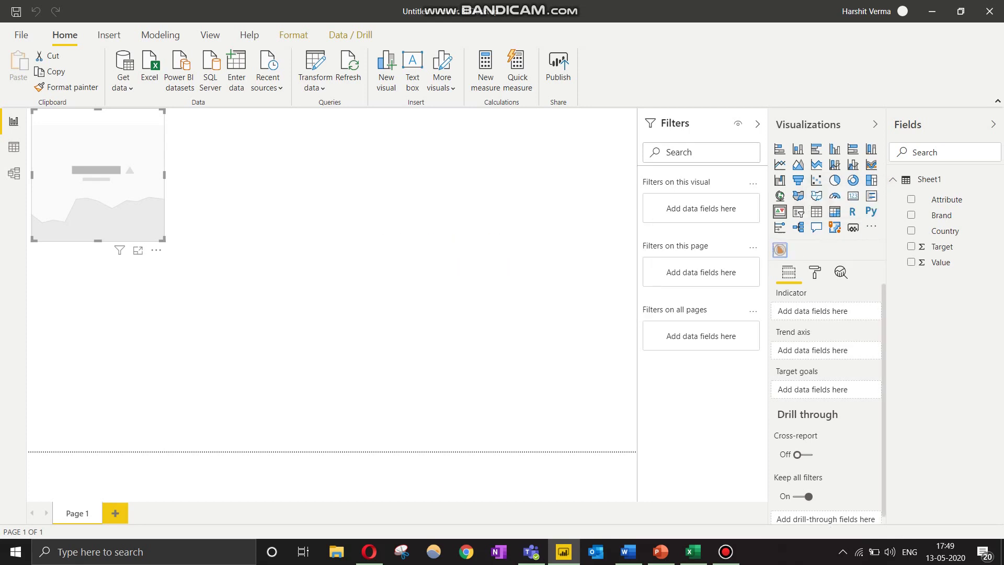
Convert the empty KPI visual to the Radar Chart, move it to the right part of the report page and enlarge it
click(779, 249)
drag(97, 175, 454, 230)
drag(519, 296, 609, 421)
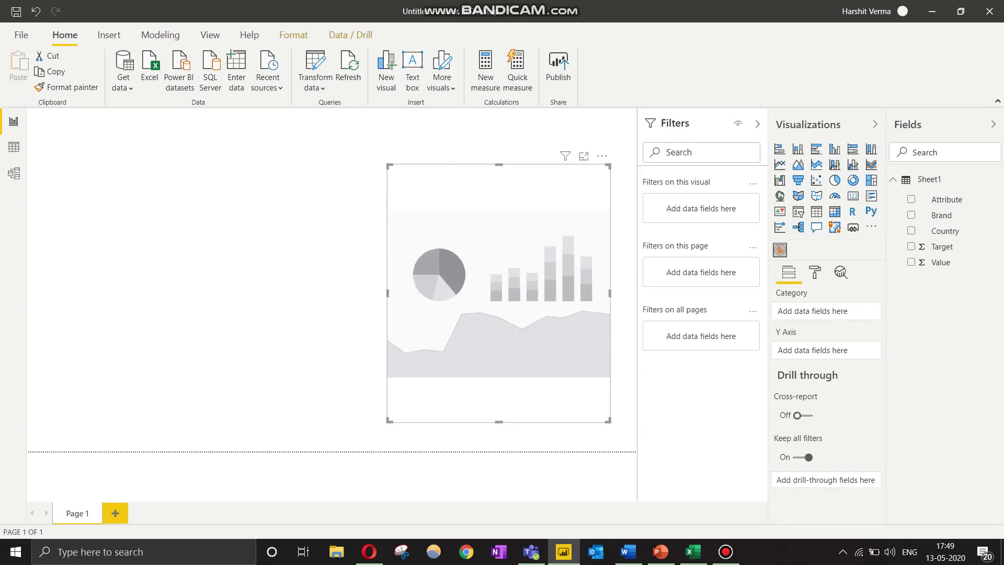
click(624, 376)
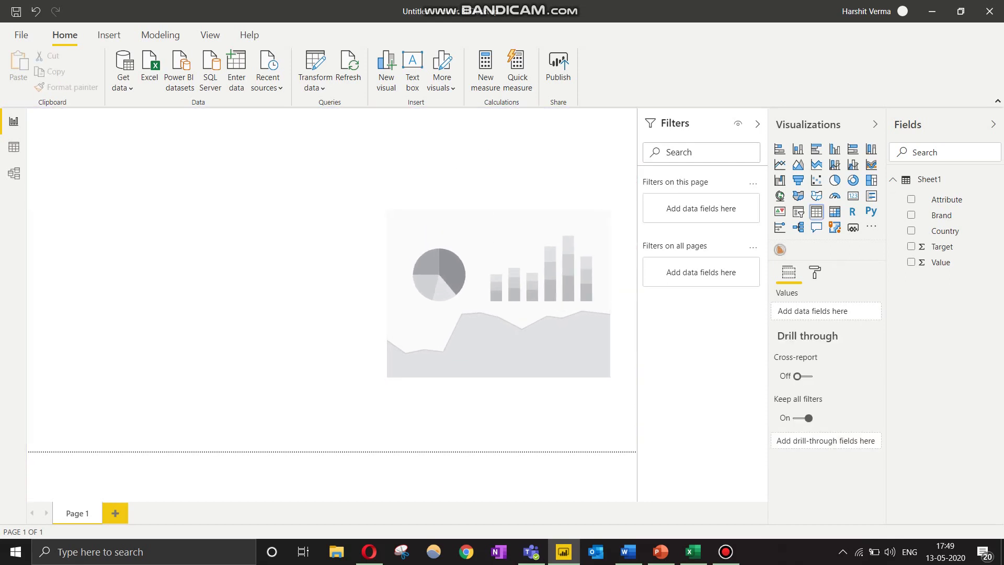
Add a table visual beside the radar chart with the Brand and Country fields, and narrow it towards its columns
click(816, 212)
drag(138, 287, 173, 282)
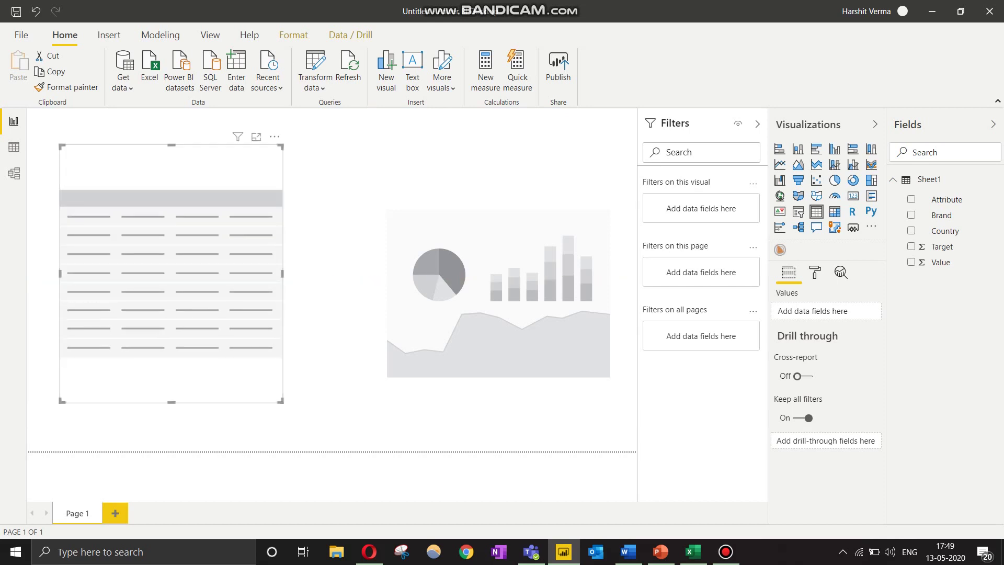
click(460, 292)
click(214, 287)
click(911, 214)
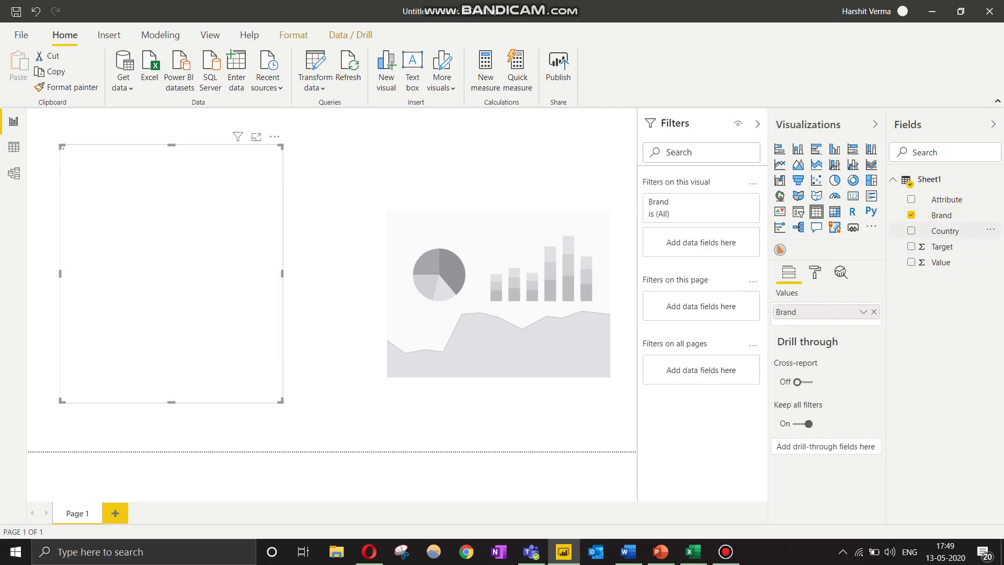
drag(945, 230, 828, 329)
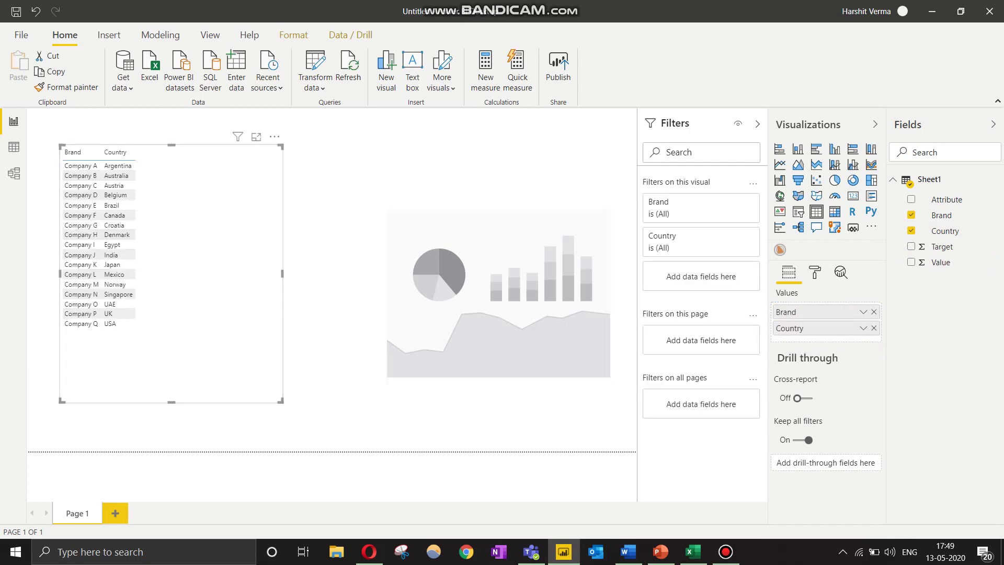
drag(282, 273, 183, 274)
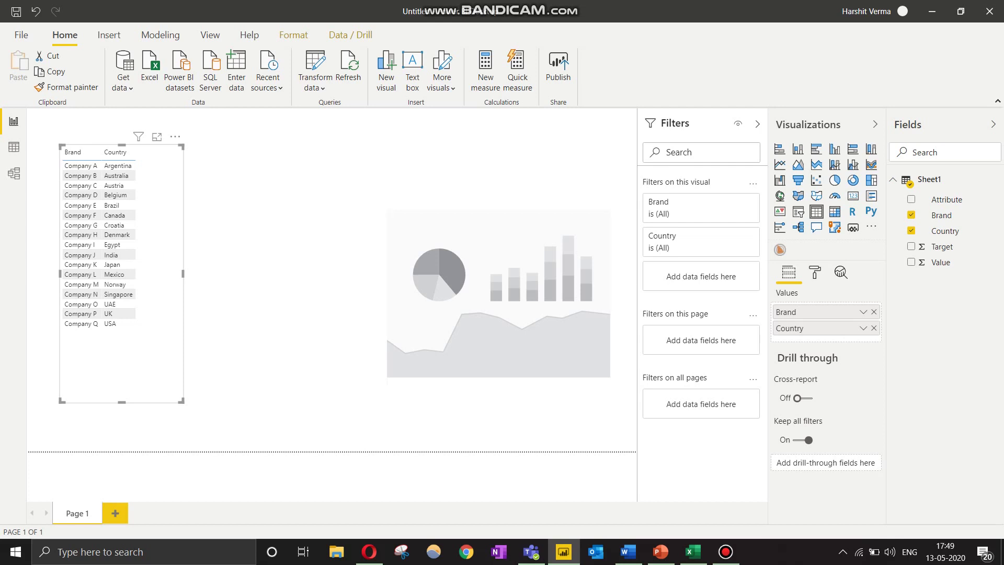
Review Company A's attributes and targets in the Excel workbook and return to the Power BI report
click(693, 551)
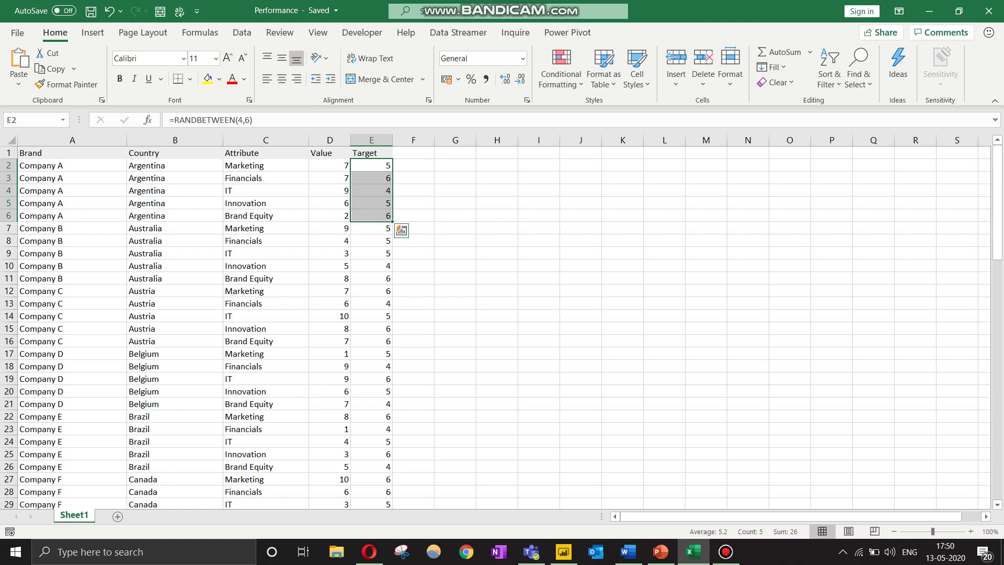
key(alt+Tab)
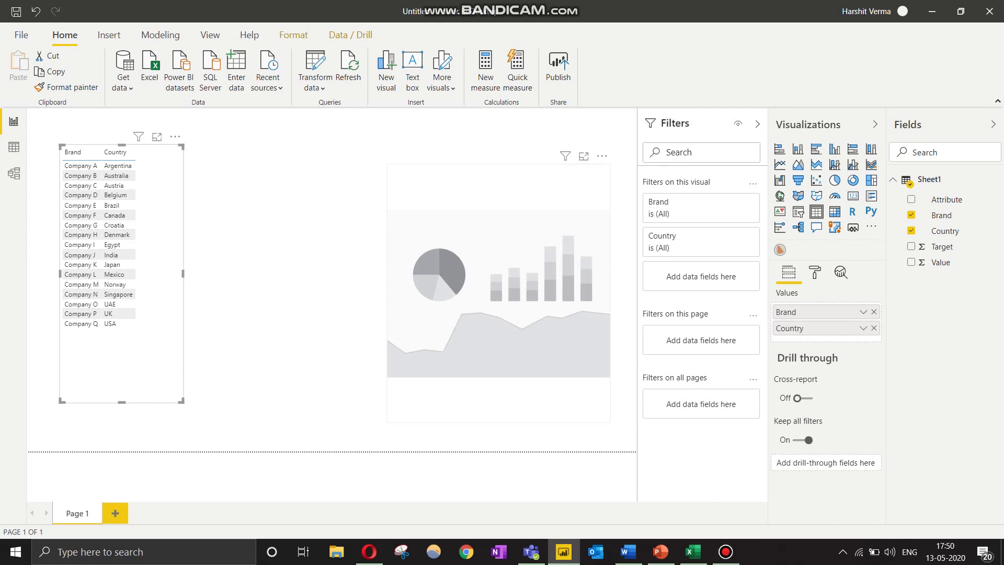
key(alt+Tab)
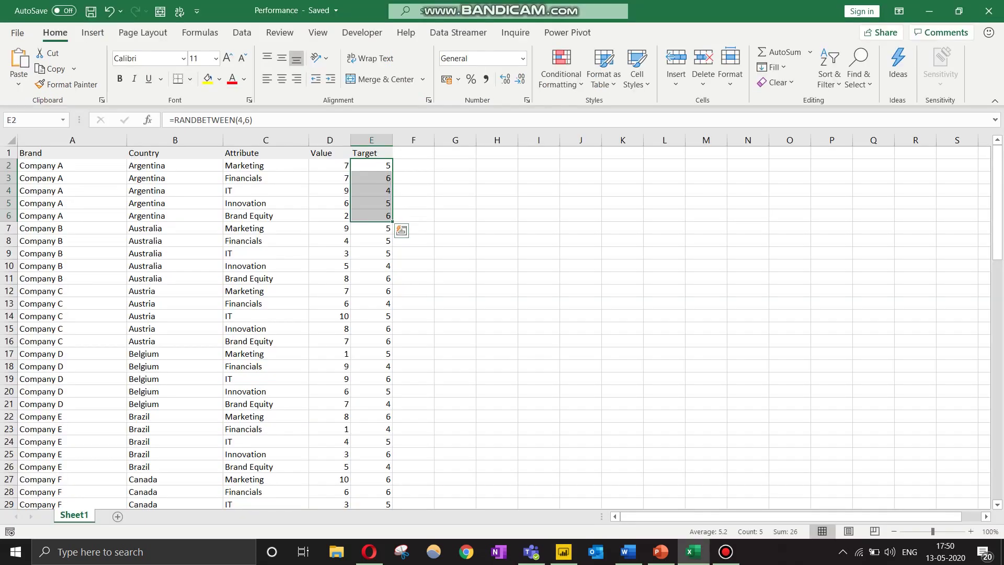
drag(265, 166, 266, 216)
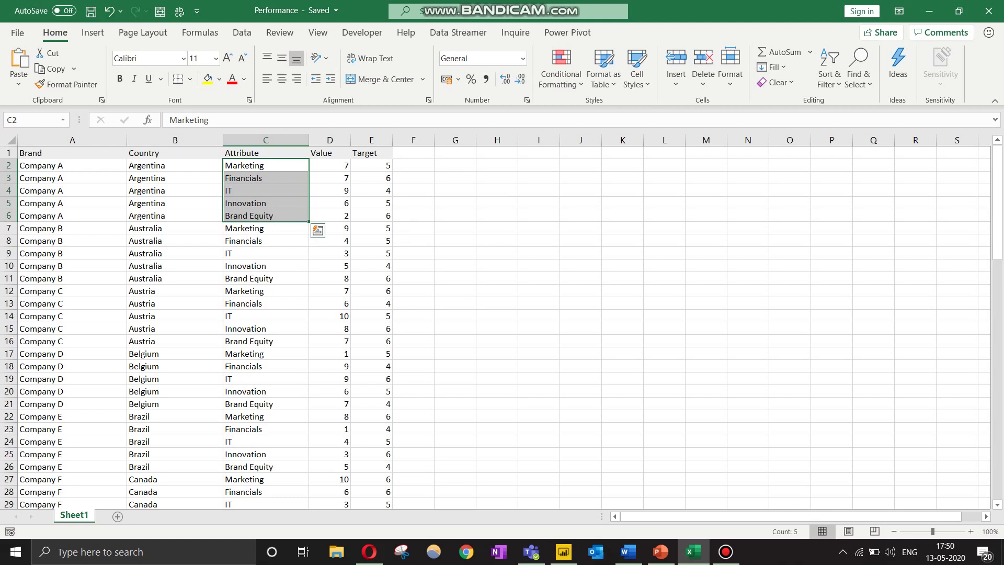
key(alt+Tab)
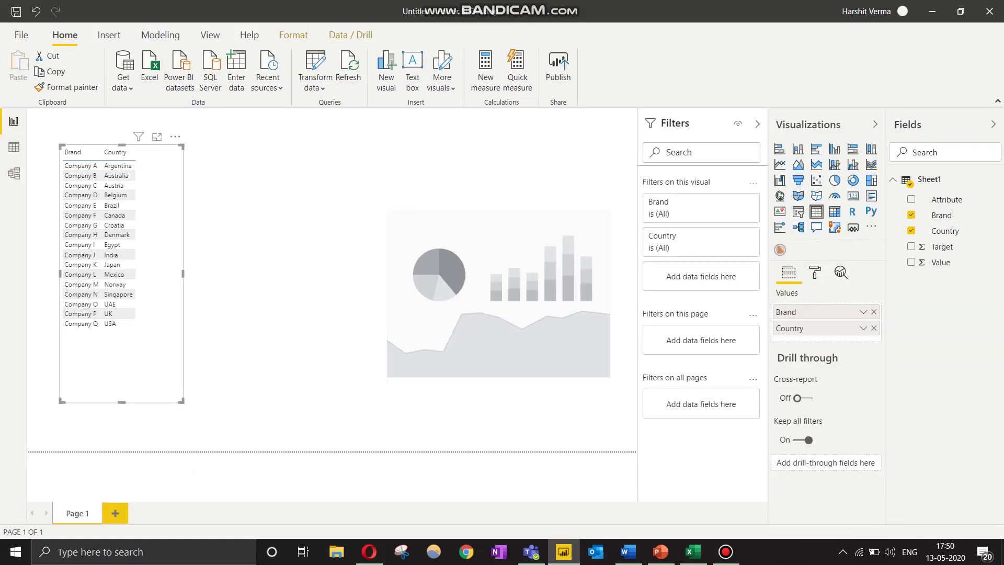
Apply the Sparse style to the Brand and Country table
click(815, 273)
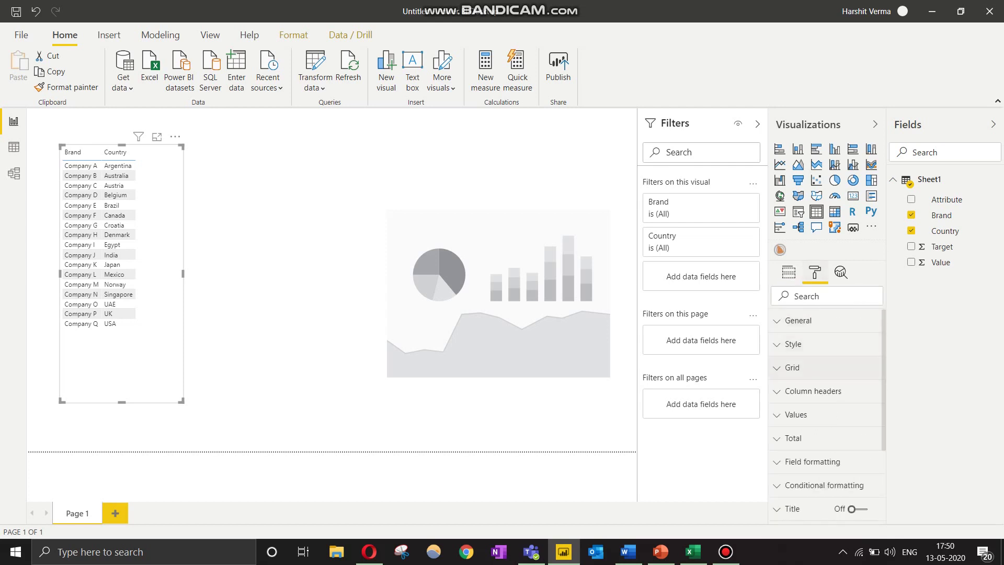
click(793, 343)
click(821, 382)
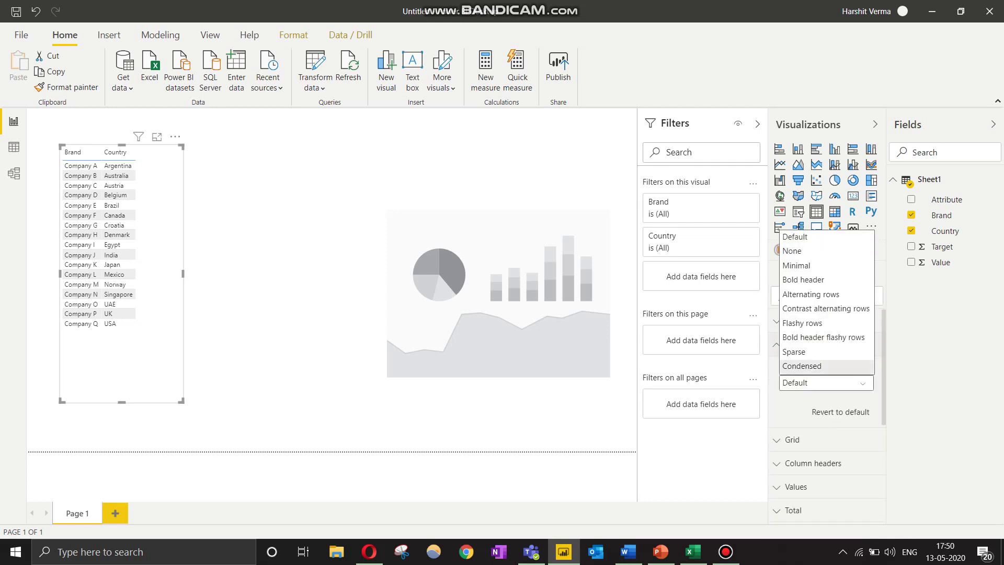
click(799, 351)
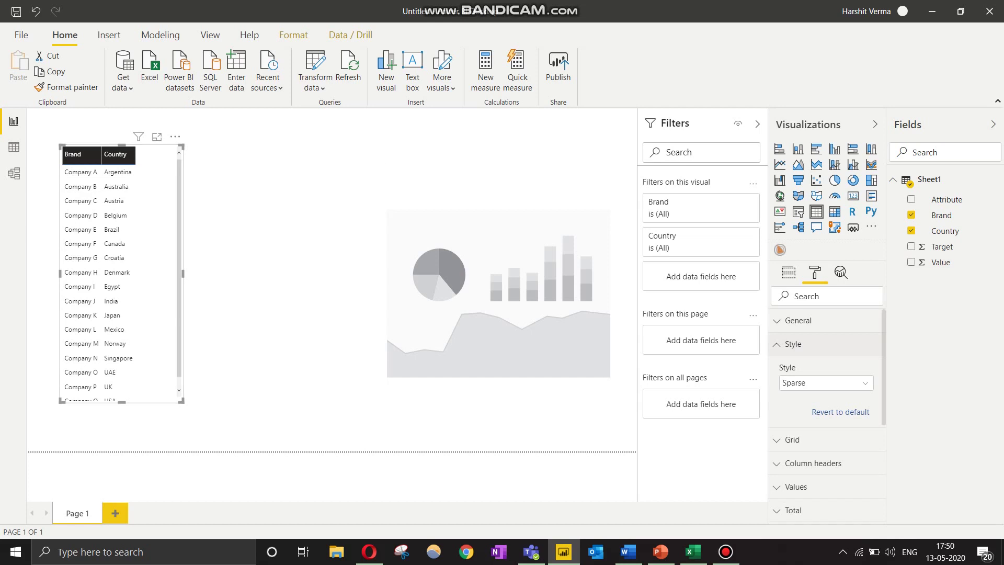
Increase the text size of the values in the Brand and Country table
scroll(826, 413, down, 1)
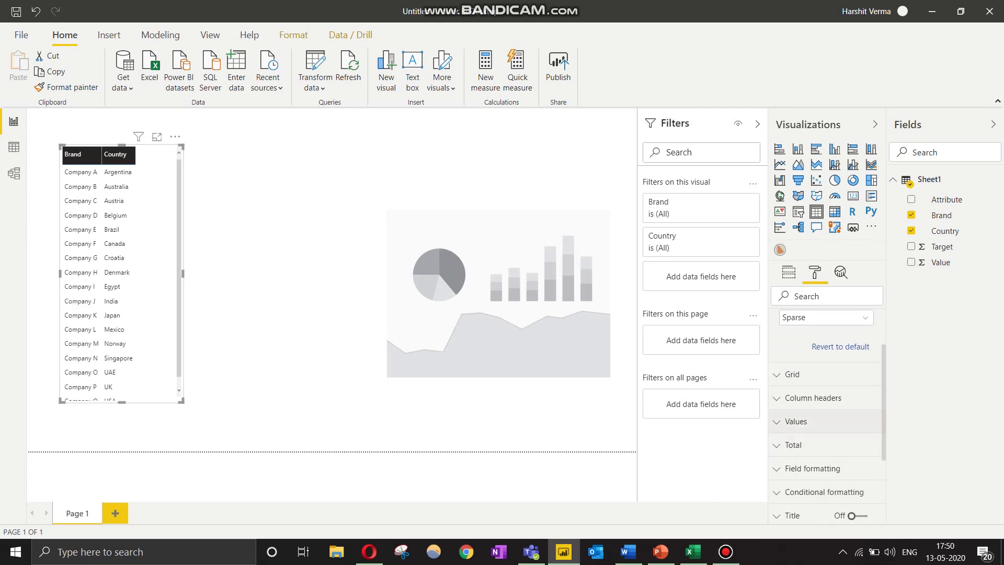
click(797, 422)
scroll(799, 421, down, 5)
scroll(826, 418, down, 1)
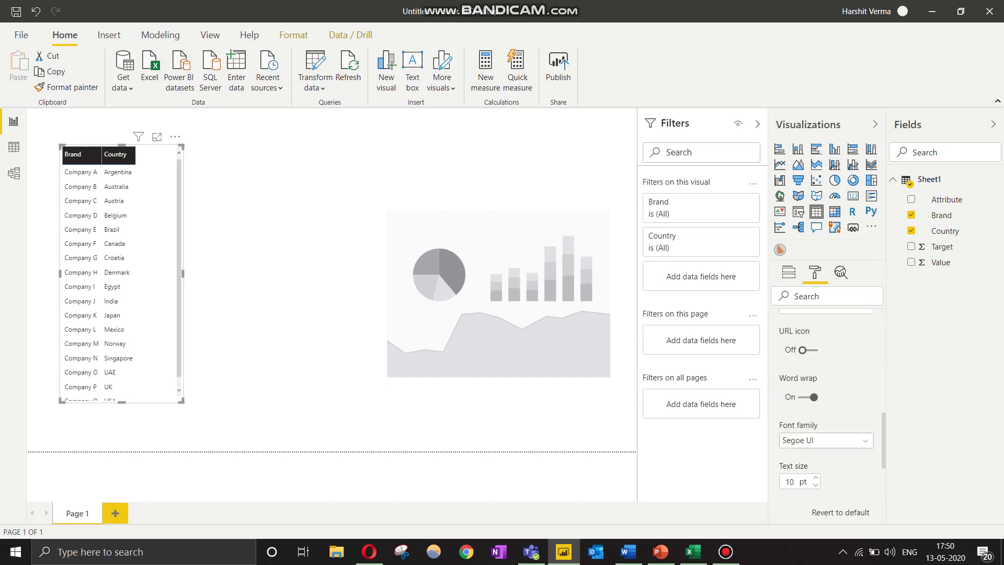
click(815, 477)
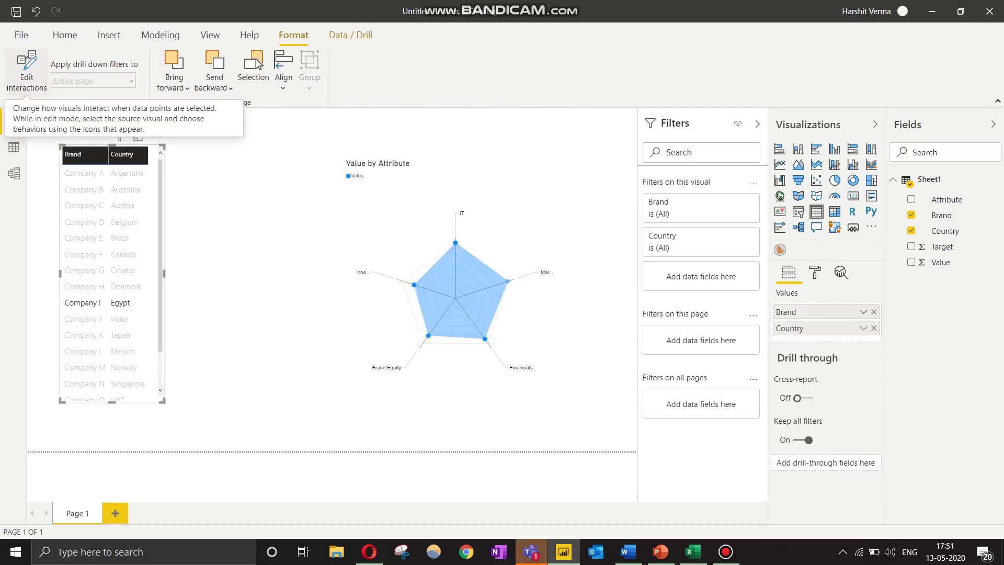
Edit the interactions so that selections in the Brand and Country table filter the radar chart
click(26, 71)
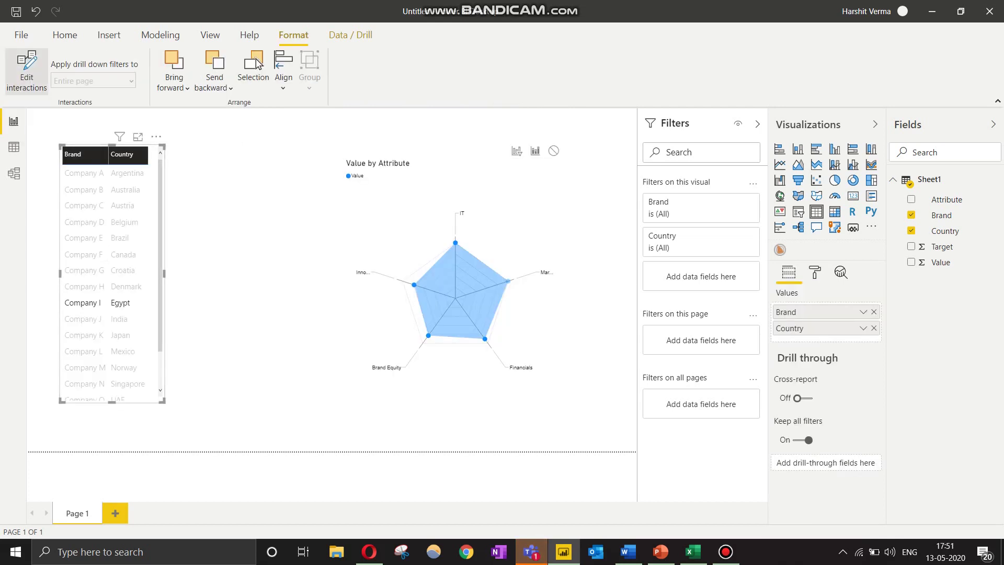
click(516, 151)
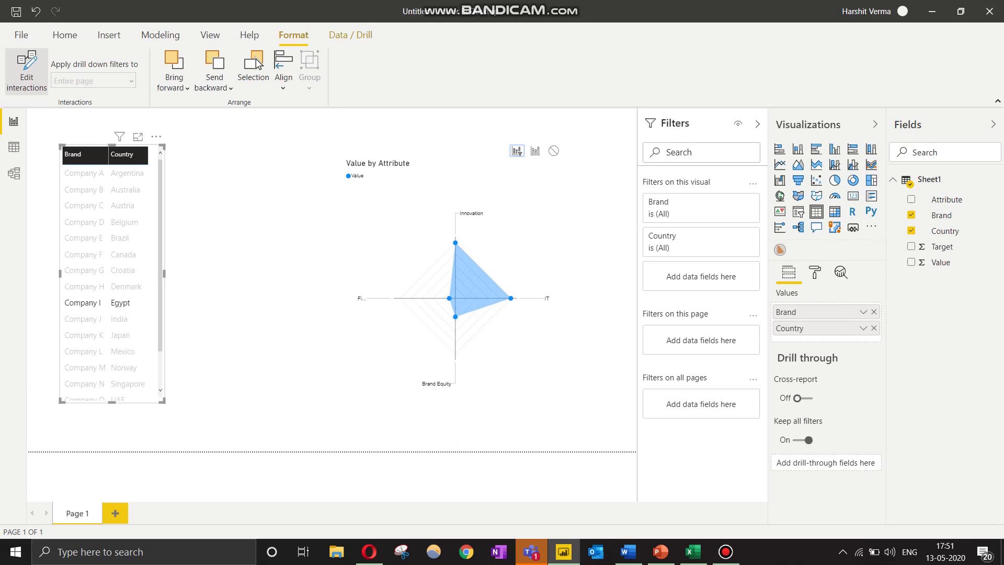
Test the filtering of the radar chart by selecting Company F, D, C, G, J and M in turn in the table
click(86, 255)
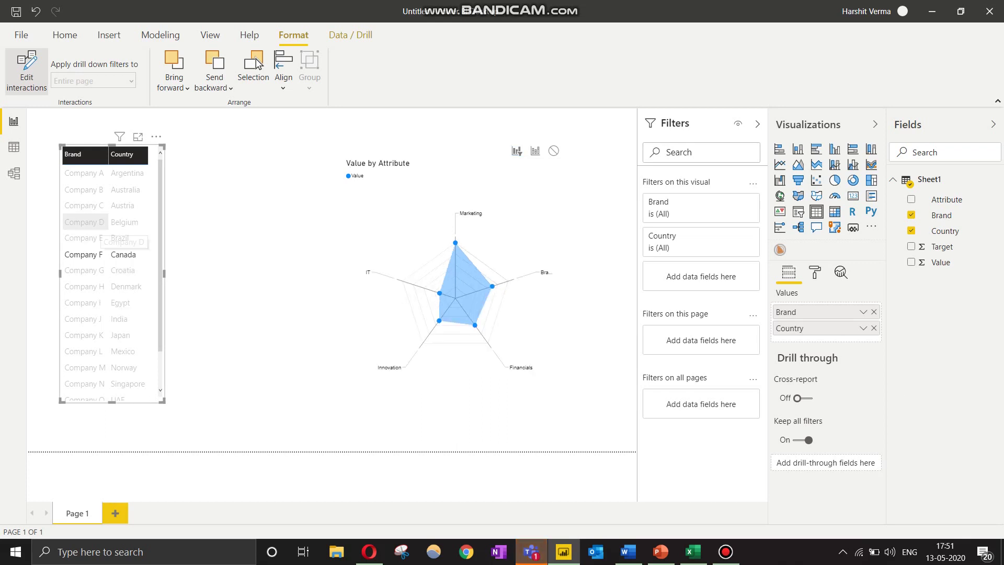
click(85, 222)
click(84, 205)
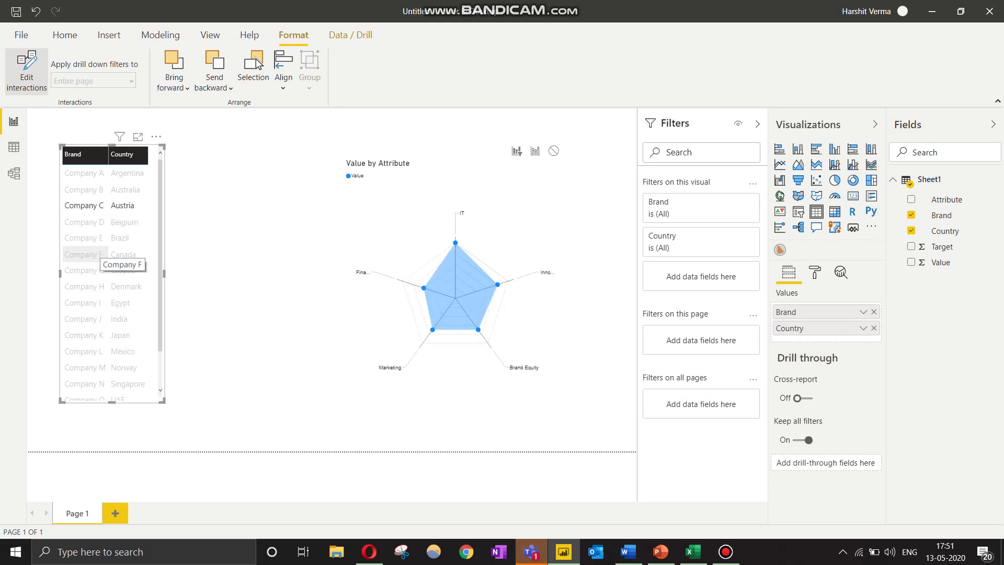
click(84, 270)
click(84, 319)
click(84, 367)
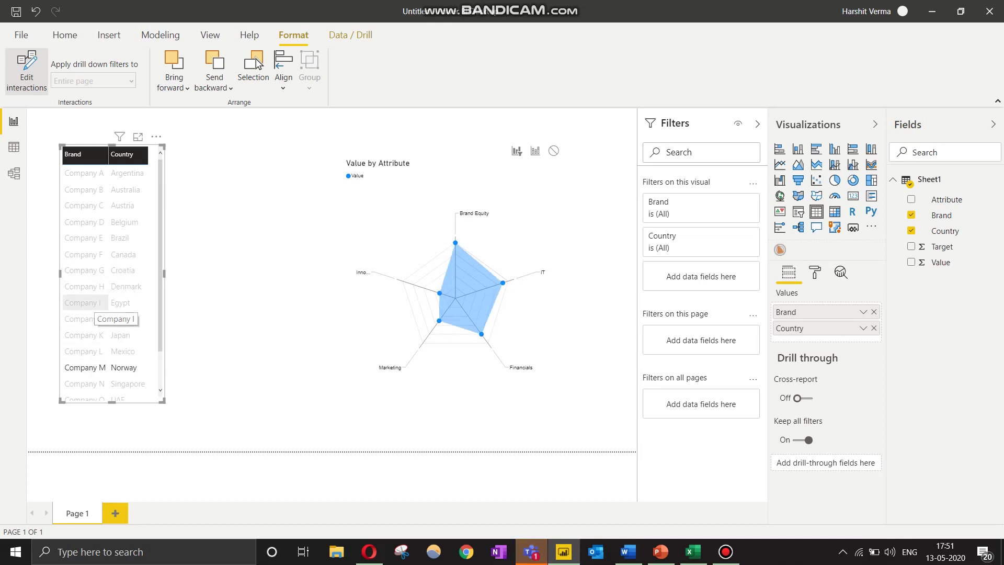
Test the radar chart filtering with Company I, and add the Target field to the chart's Y Axis below Value
click(84, 302)
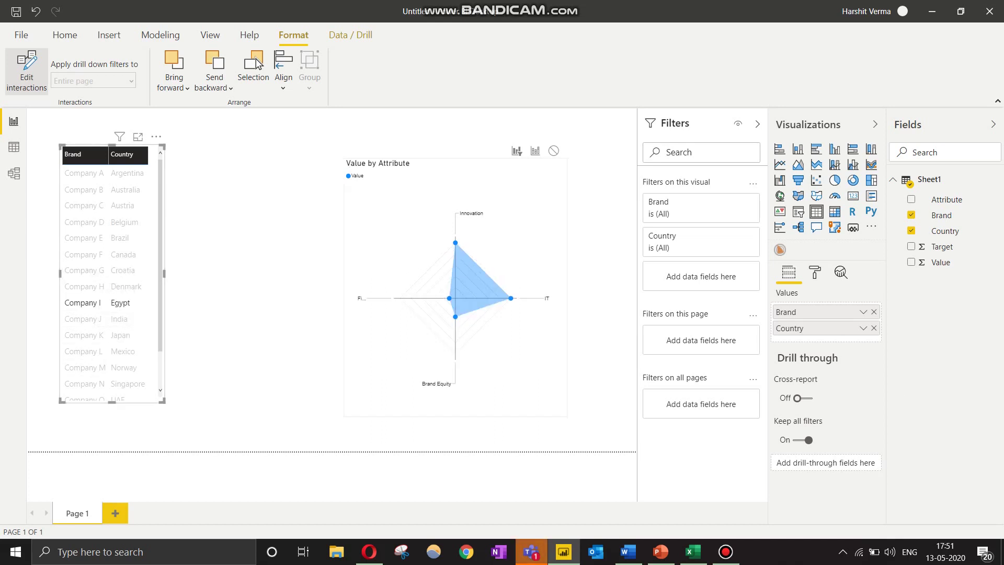
click(501, 225)
drag(941, 247, 811, 361)
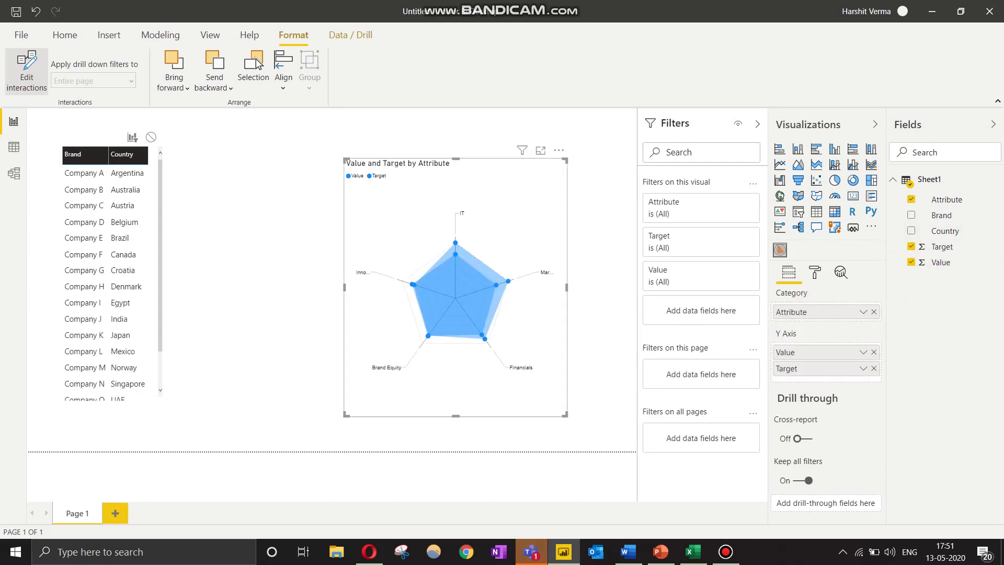
Set the data color of the Target series in the radar chart to black
click(815, 272)
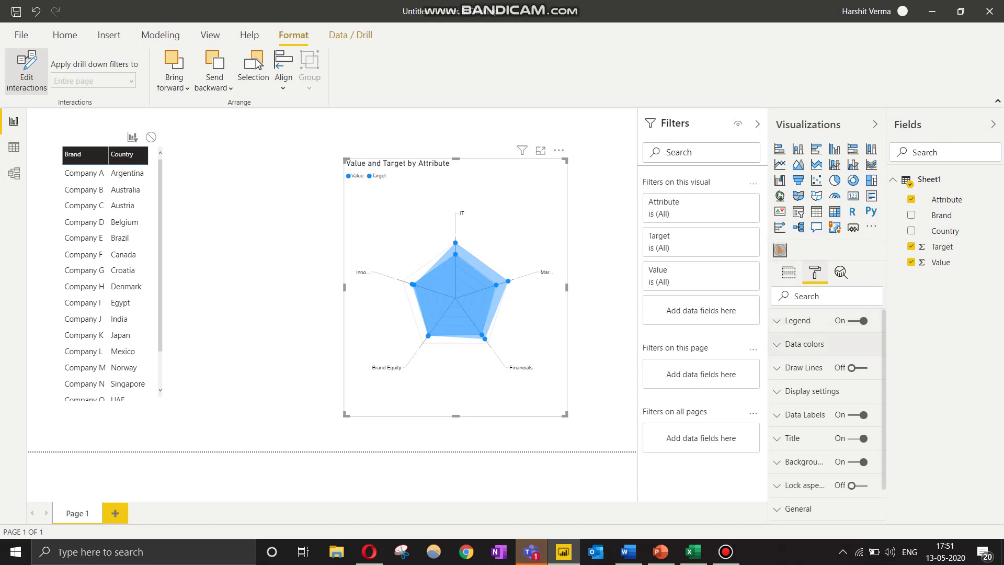
click(804, 344)
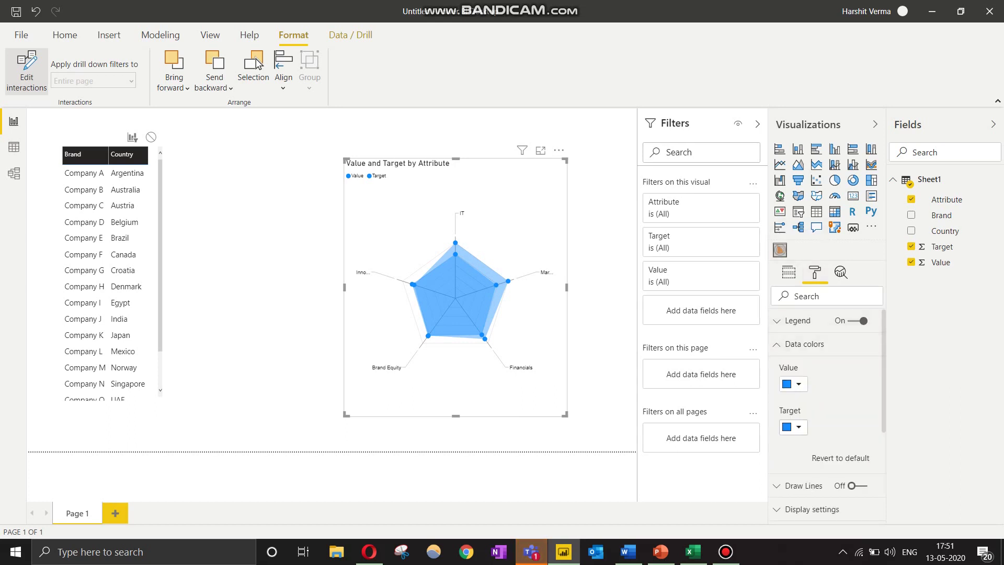
click(792, 426)
click(788, 458)
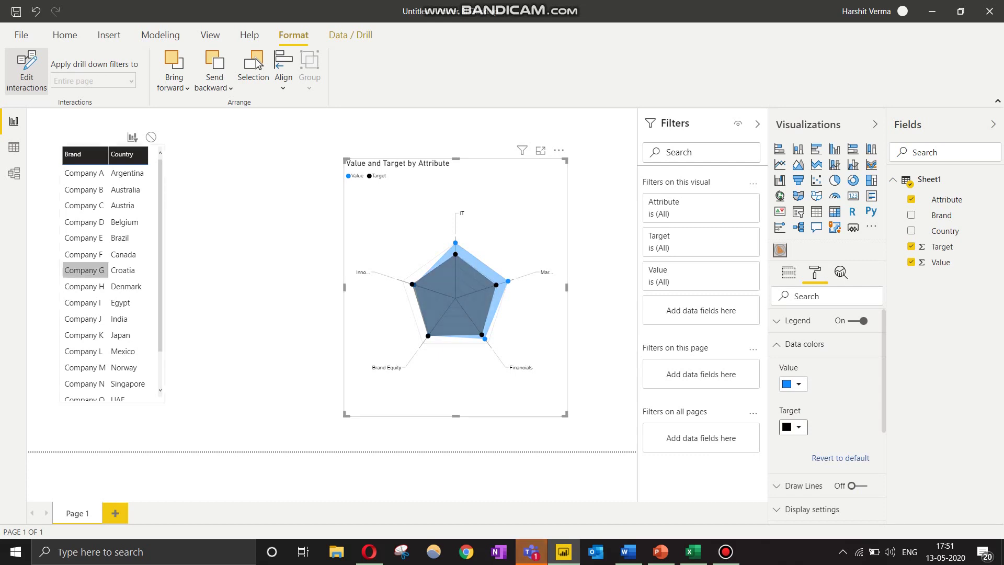
Filter the radar chart by Company G, J and K in turn, and inspect Company K's Value and Target points for Marketing
click(124, 269)
click(84, 319)
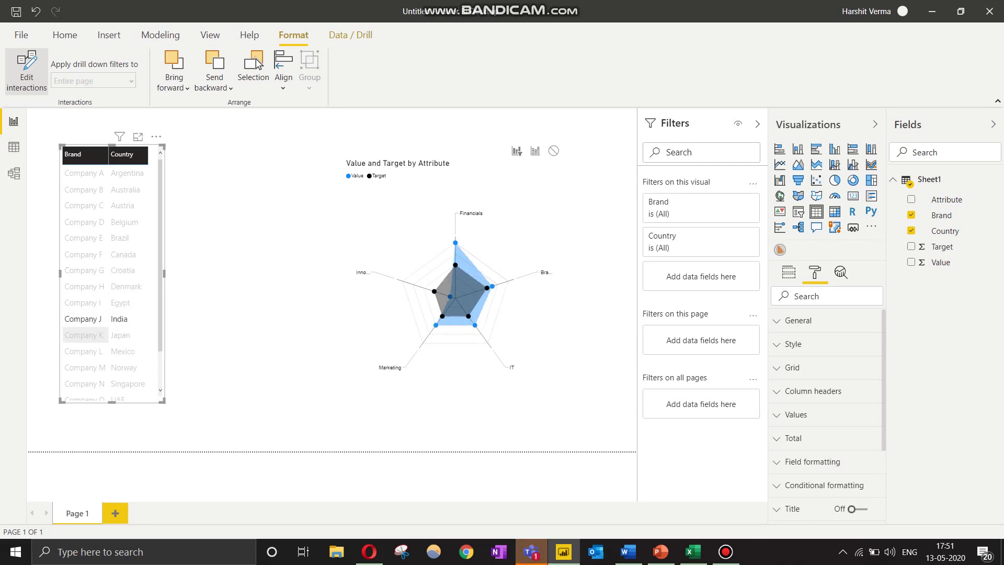
click(85, 335)
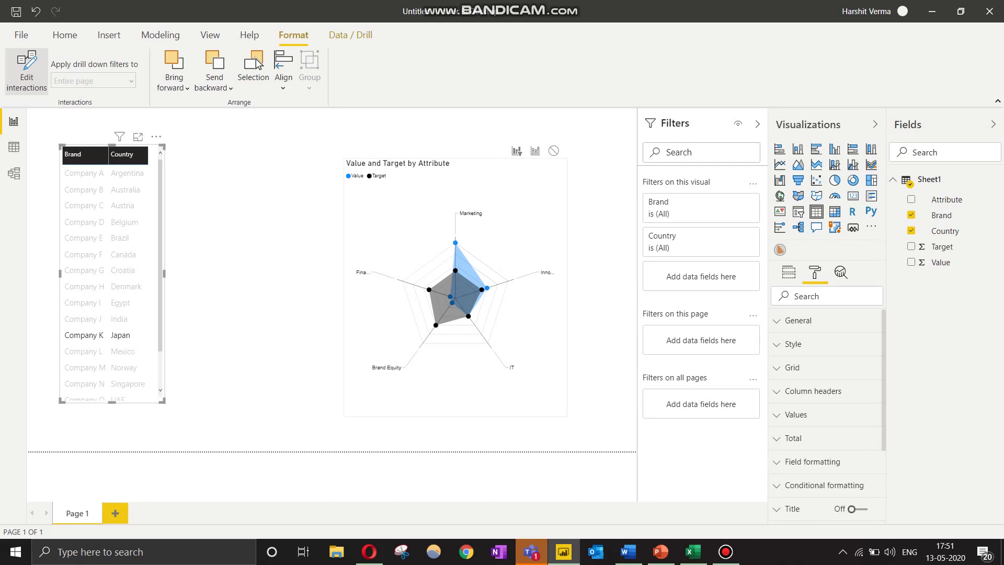
mouse_move(455, 242)
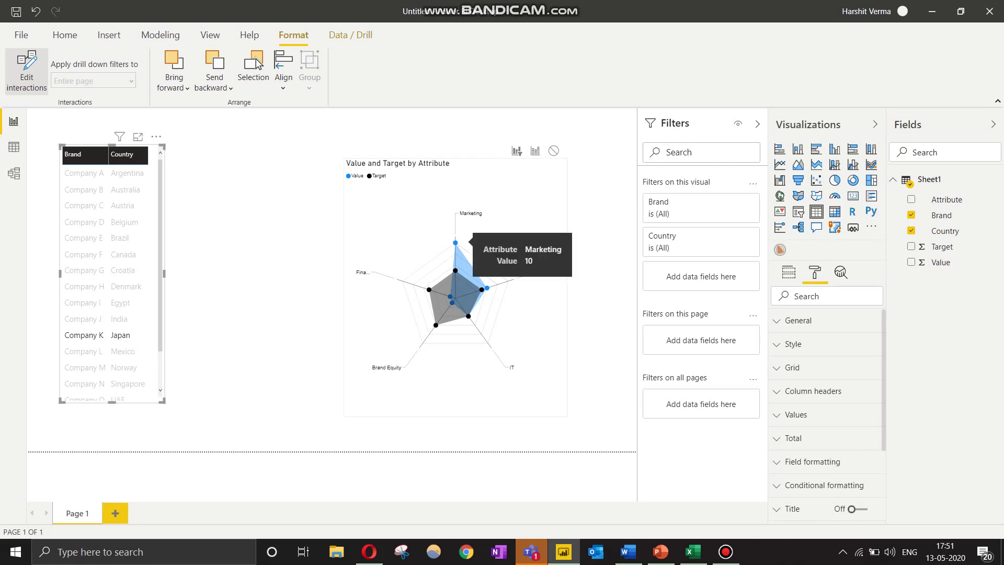
mouse_move(455, 270)
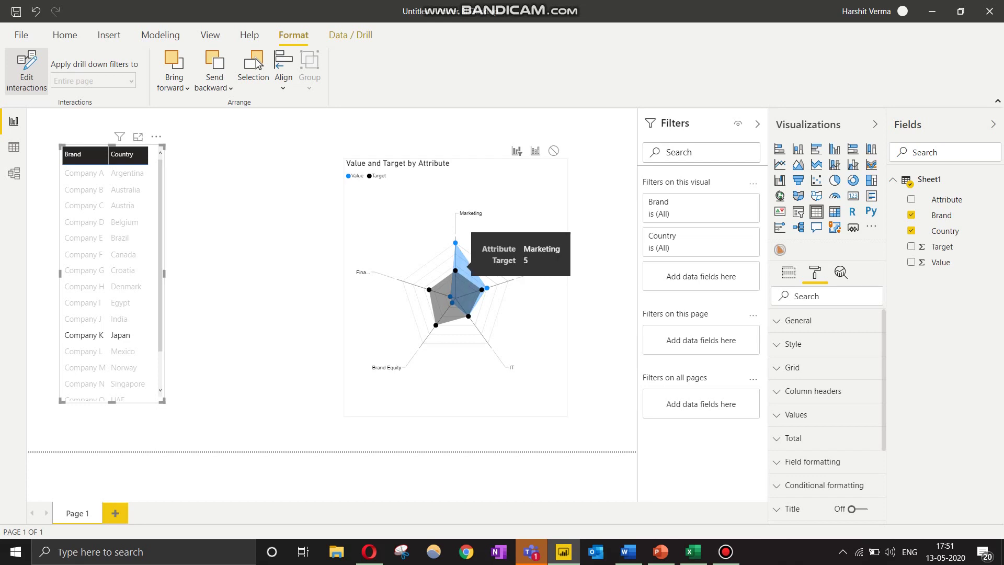